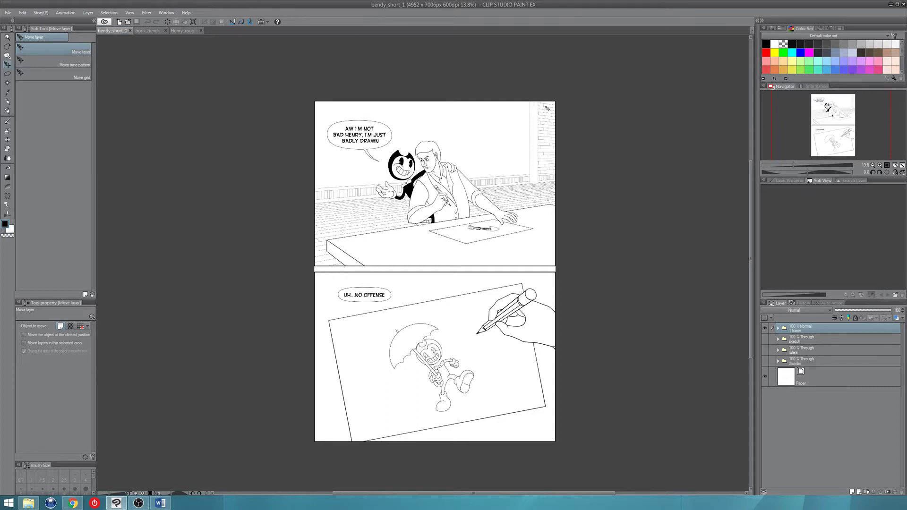
# - Flip between the thumbnails, Henry sketch and comic page canvases, ending on the comic page
pyautogui.scroll(-1, 605, 277)
pyautogui.scroll(1, 605, 277)
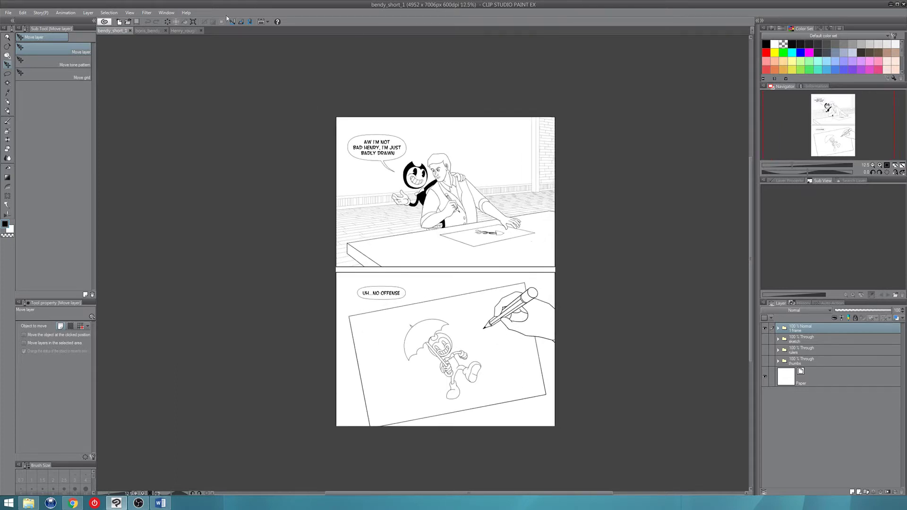
pyautogui.click(147, 33)
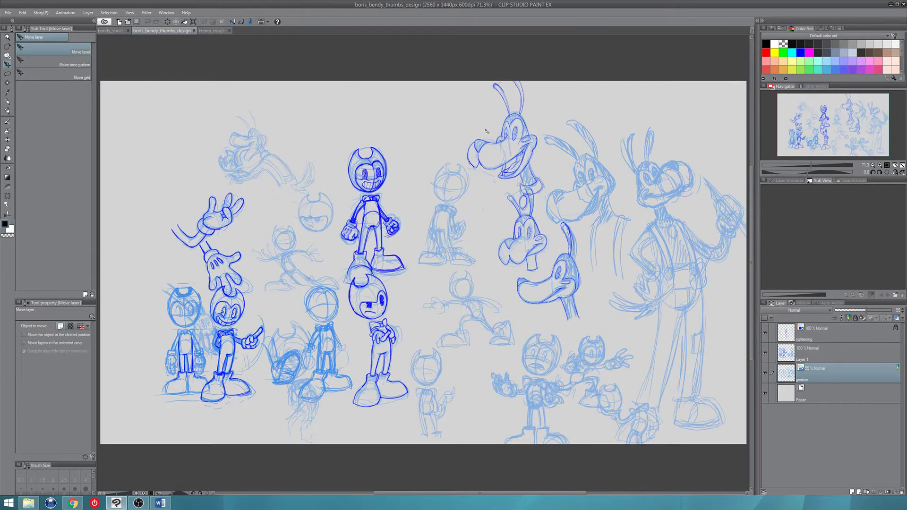
pyautogui.click(213, 31)
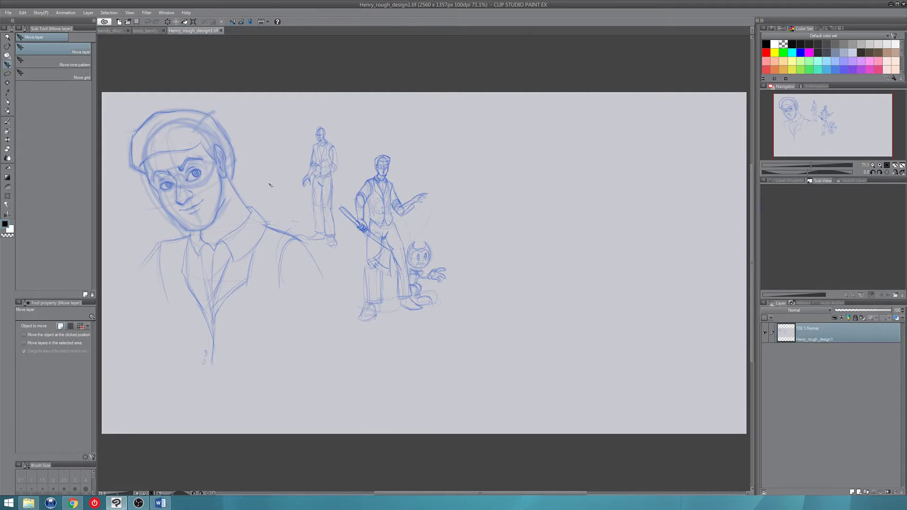
pyautogui.click(113, 32)
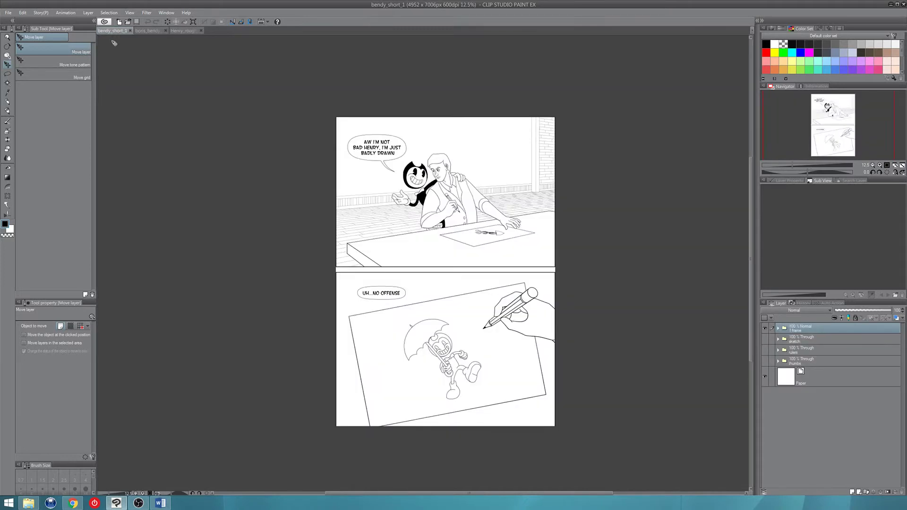
pyautogui.click(146, 33)
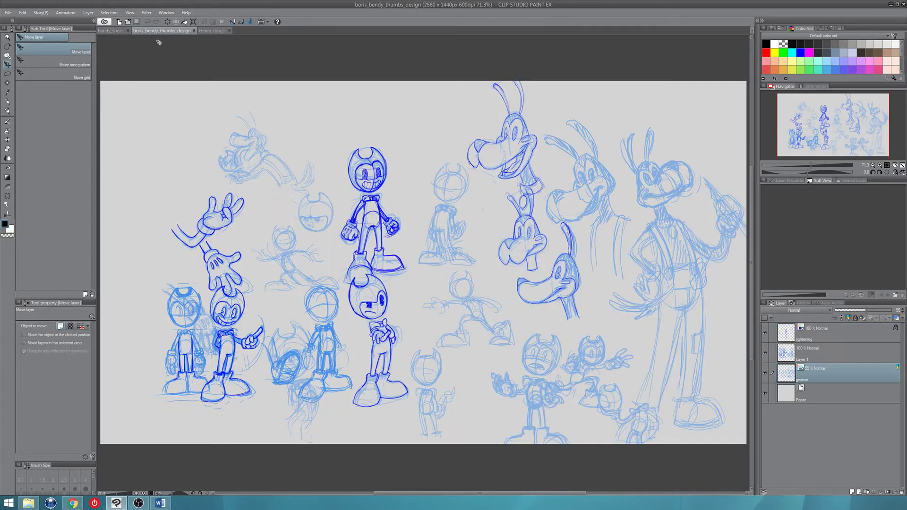
pyautogui.click(118, 31)
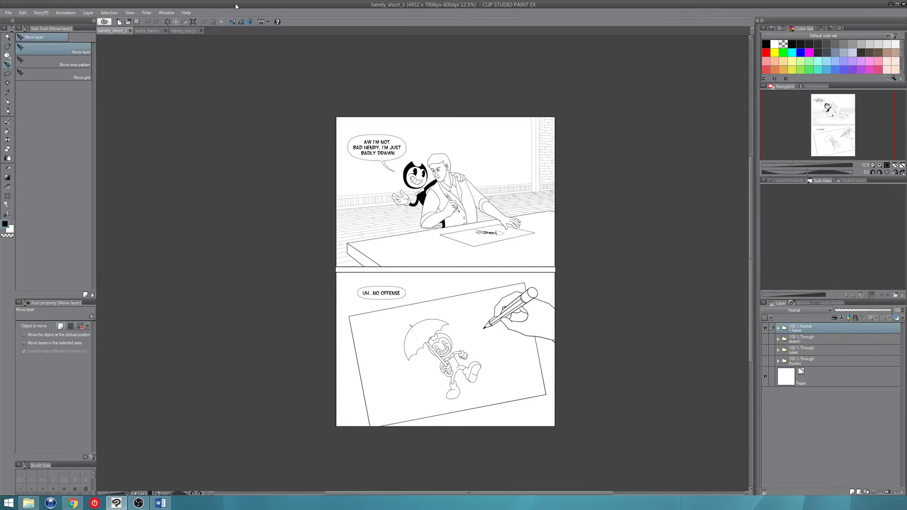
# - Tile all three open canvases using Window > Canvas > Tiled
pyautogui.click(164, 13)
pyautogui.moveTo(169, 21)
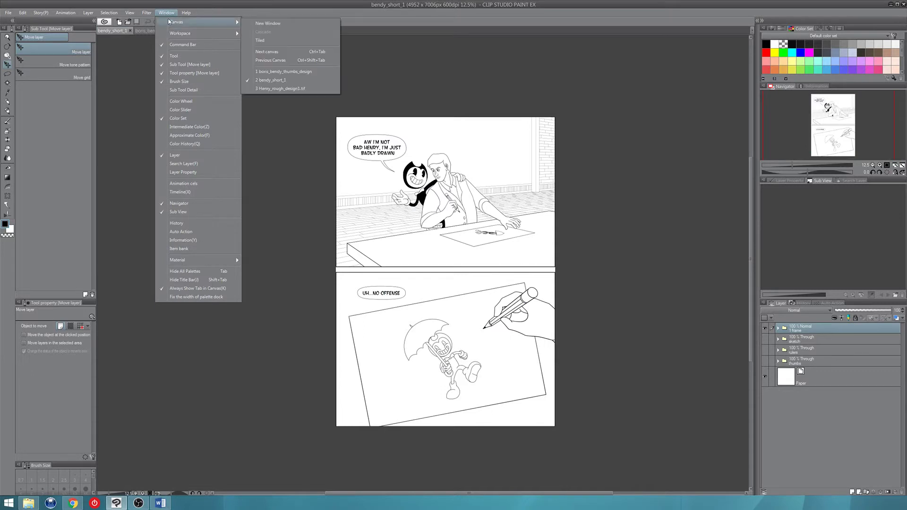
pyautogui.click(267, 43)
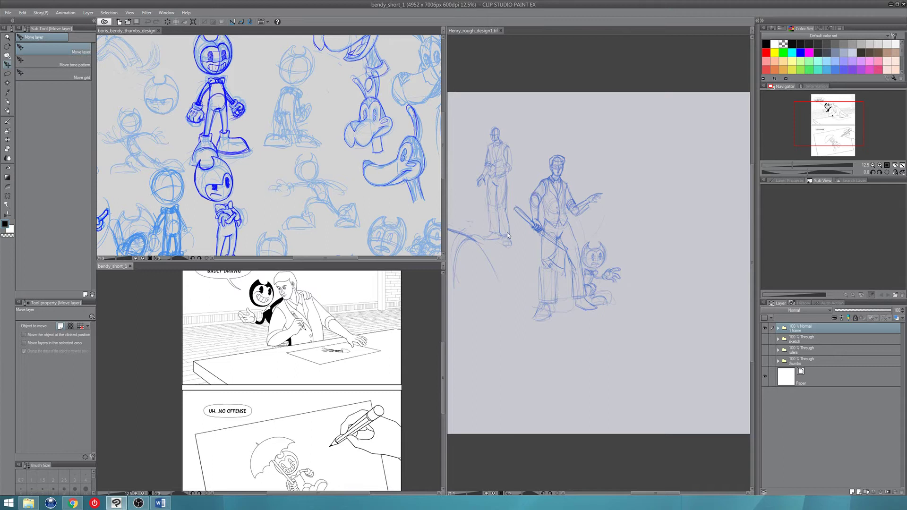
# - Rearrange the tiled panes into three columns: comic page, Henry sketch, then thumbnails
pyautogui.moveTo(445, 227); pyautogui.dragTo(433, 224)
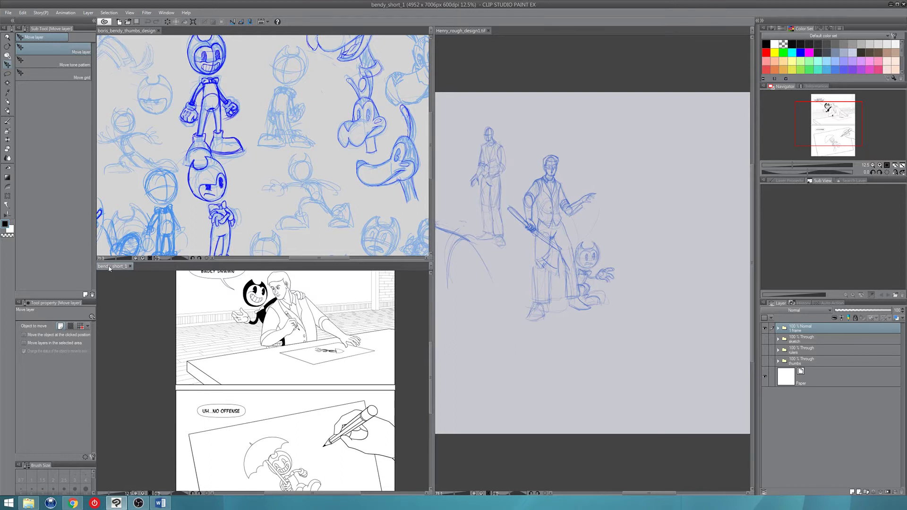
pyautogui.moveTo(109, 267); pyautogui.dragTo(189, 30)
pyautogui.moveTo(120, 31); pyautogui.dragTo(293, 26)
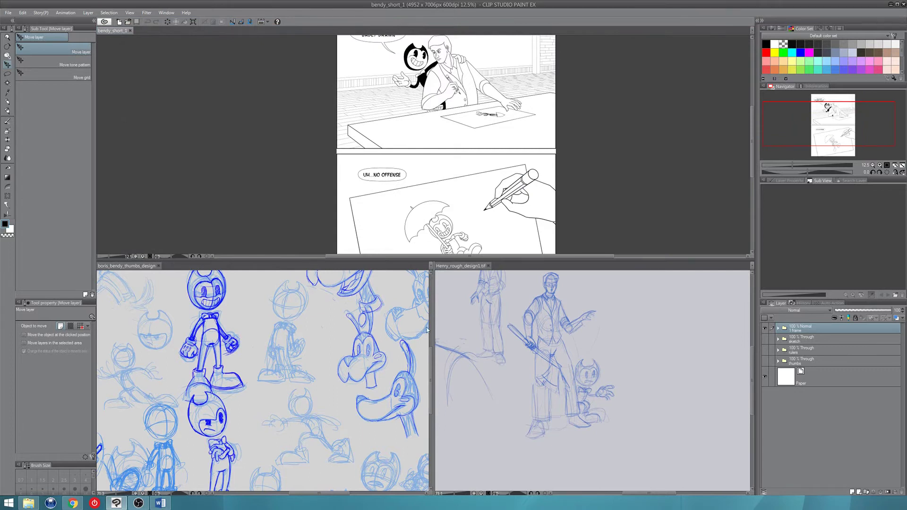
pyautogui.moveTo(434, 327); pyautogui.dragTo(457, 326)
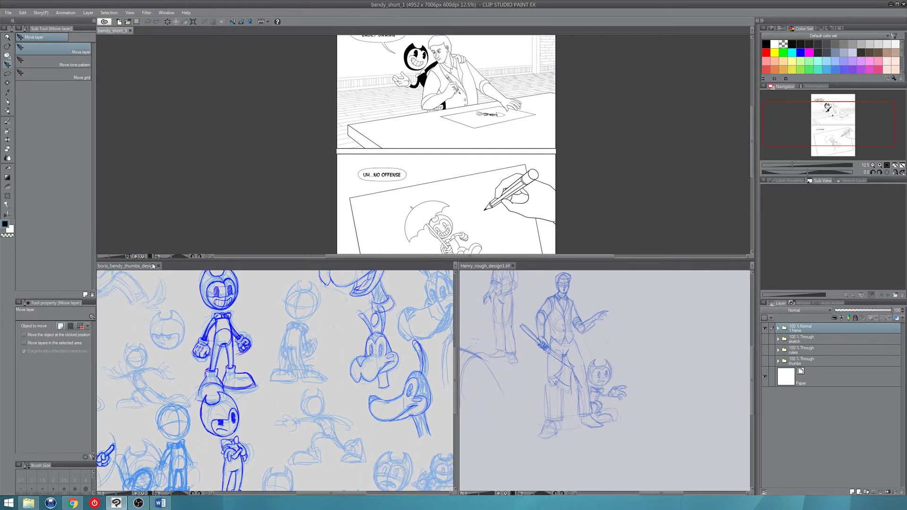
pyautogui.moveTo(124, 268); pyautogui.dragTo(754, 252)
pyautogui.moveTo(131, 267); pyautogui.dragTo(433, 118)
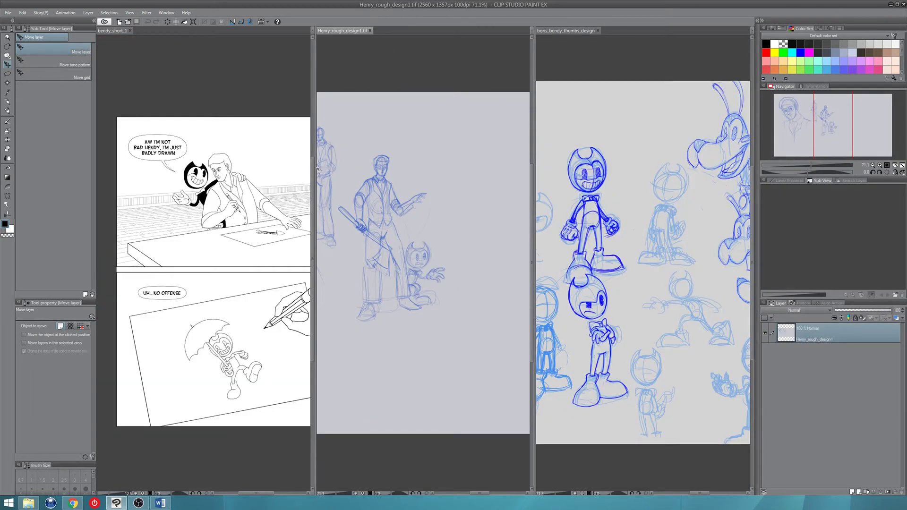
# - Widen the comic page pane, then drag the bendy_short_1 tab out as a floating window
pyautogui.moveTo(313, 169); pyautogui.dragTo(361, 169)
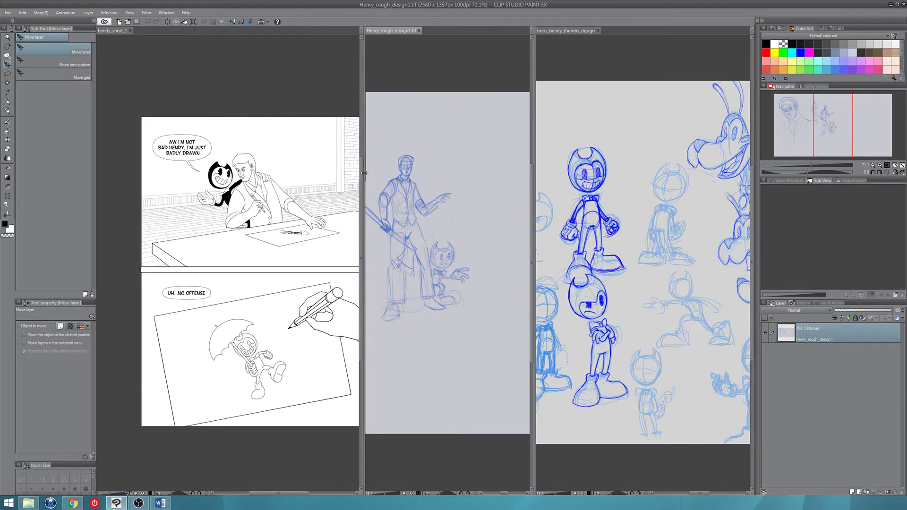
pyautogui.click(279, 493)
pyautogui.moveTo(279, 494); pyautogui.dragTo(286, 488)
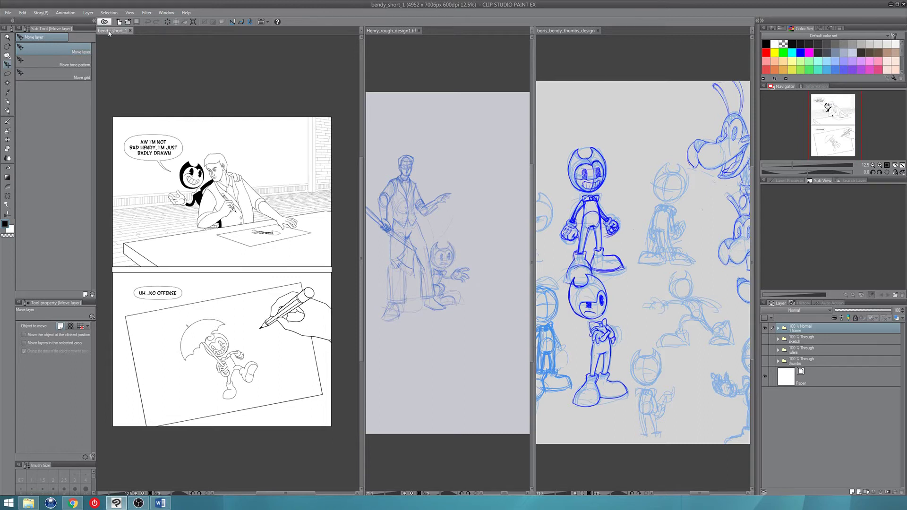
pyautogui.moveTo(108, 34); pyautogui.dragTo(250, 53)
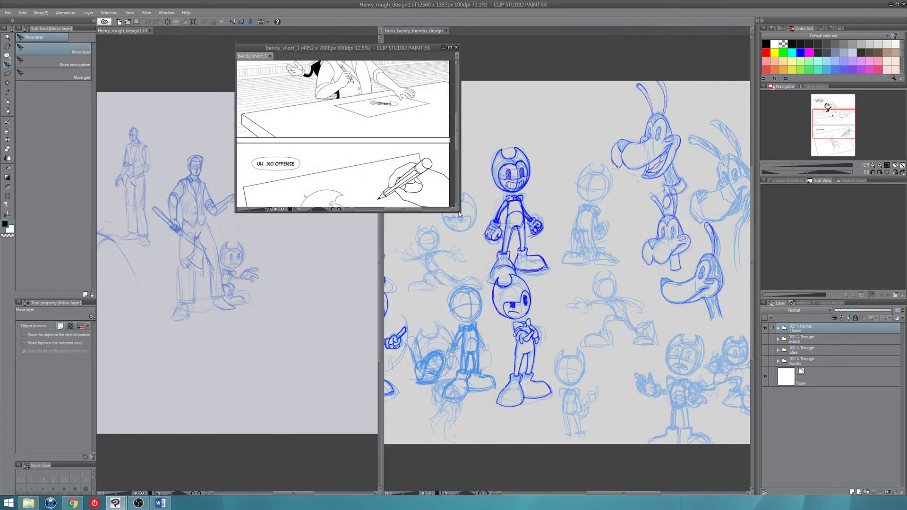
# - Resize and reposition the floating bendy_short_1 window, then dock it into the left pane
pyautogui.moveTo(461, 212); pyautogui.dragTo(507, 419)
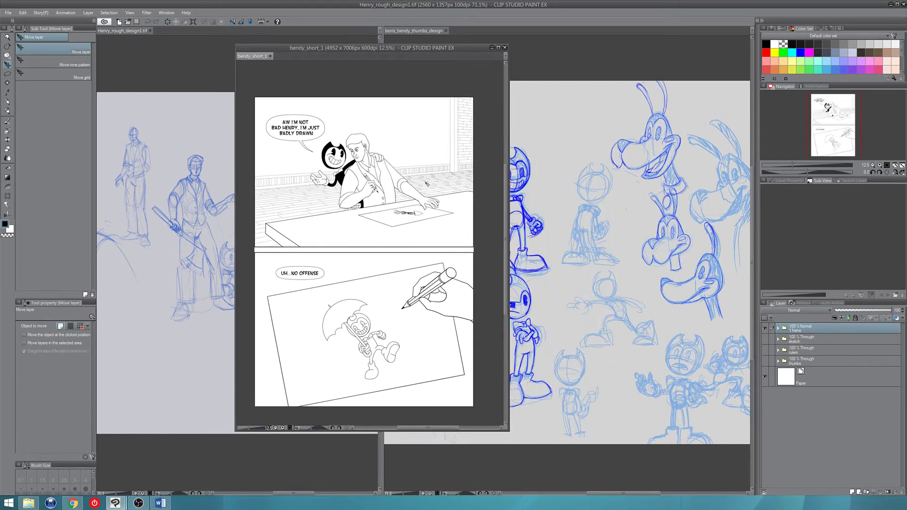
pyautogui.moveTo(311, 51); pyautogui.dragTo(393, 91)
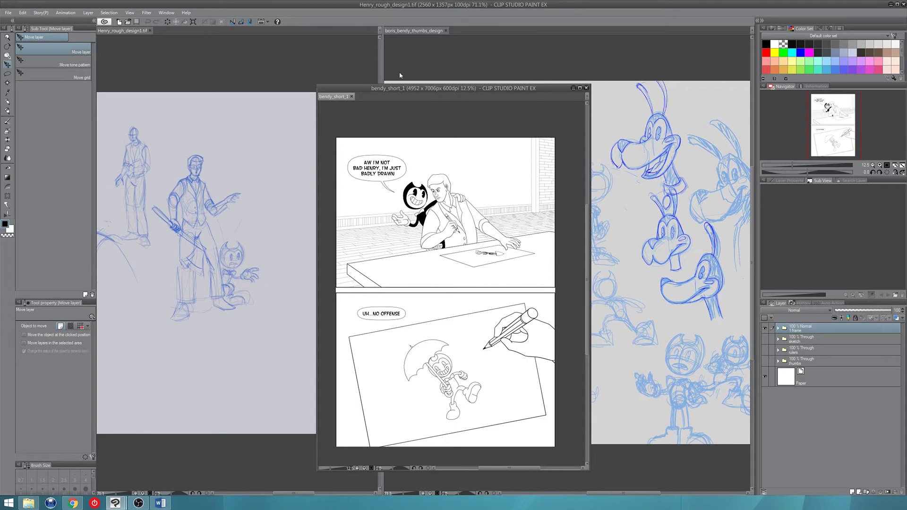
pyautogui.moveTo(339, 98); pyautogui.dragTo(381, 53)
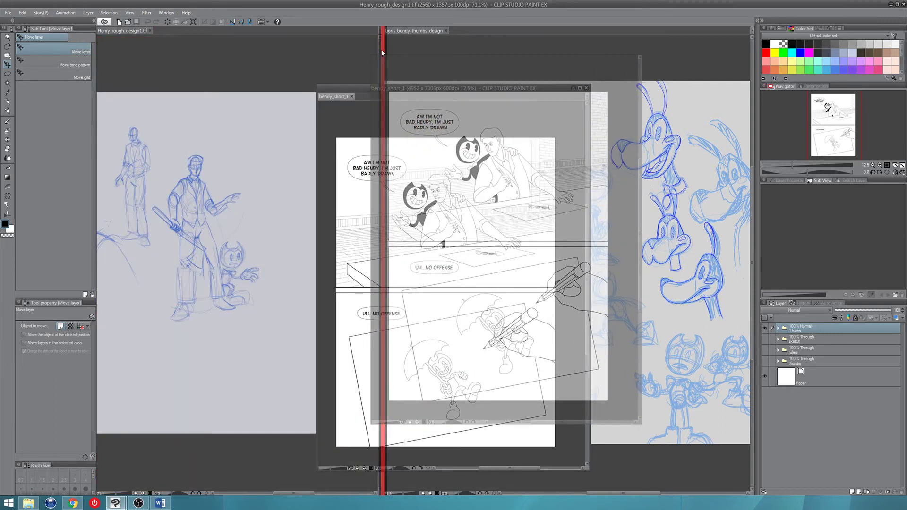
pyautogui.moveTo(382, 53)
pyautogui.mouseDown()
pyautogui.moveTo(166, 36)
pyautogui.moveTo(158, 60)
pyautogui.moveTo(167, 31)
pyautogui.mouseUp()
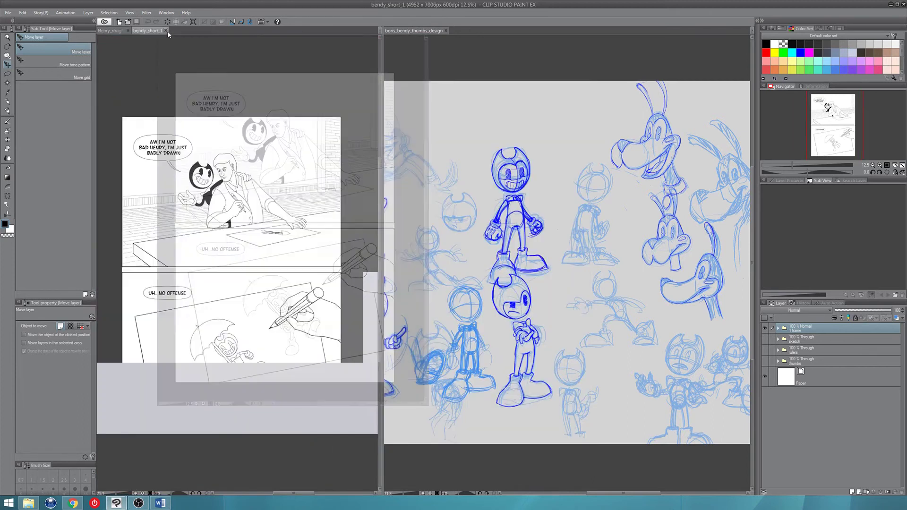
# - Dock the comic page as its own left column and widen it beside the Henry sketch
pyautogui.click(113, 31)
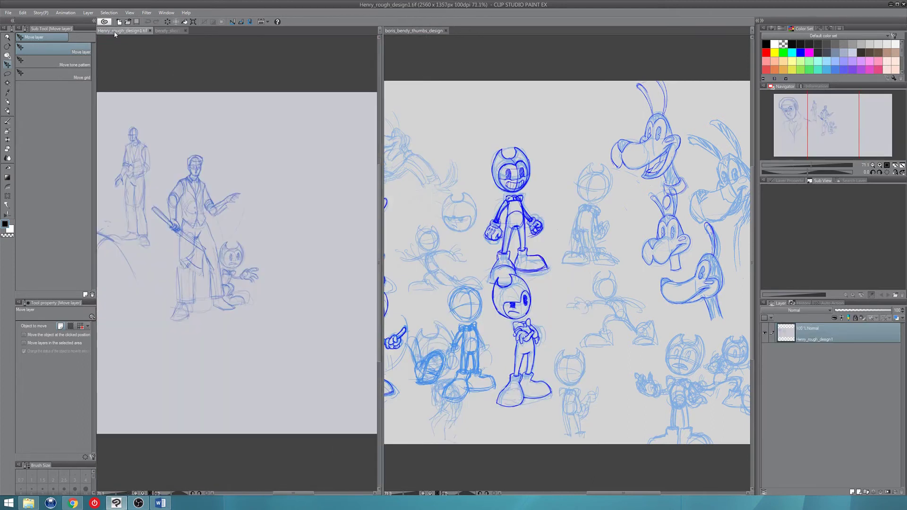
pyautogui.click(155, 31)
pyautogui.moveTo(151, 34)
pyautogui.mouseDown()
pyautogui.moveTo(159, 55)
pyautogui.moveTo(320, 111)
pyautogui.moveTo(381, 112)
pyautogui.mouseUp()
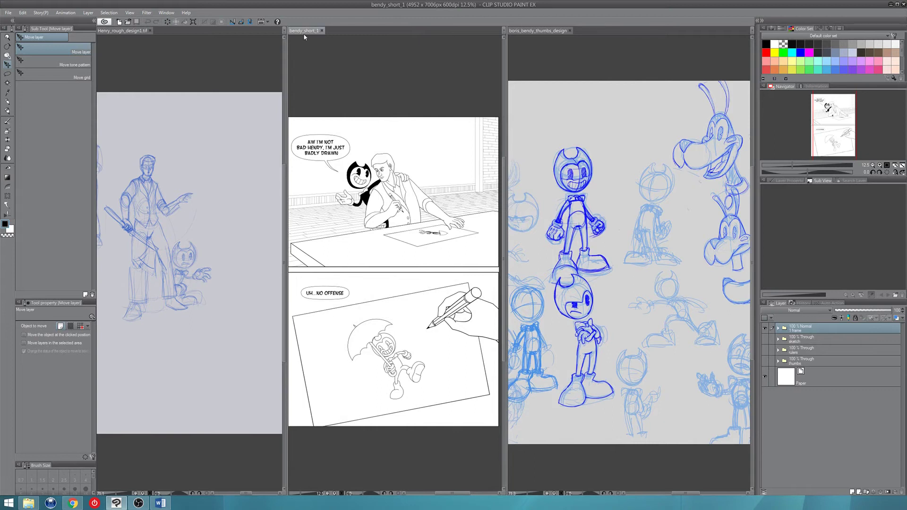
pyautogui.moveTo(304, 34); pyautogui.dragTo(101, 70)
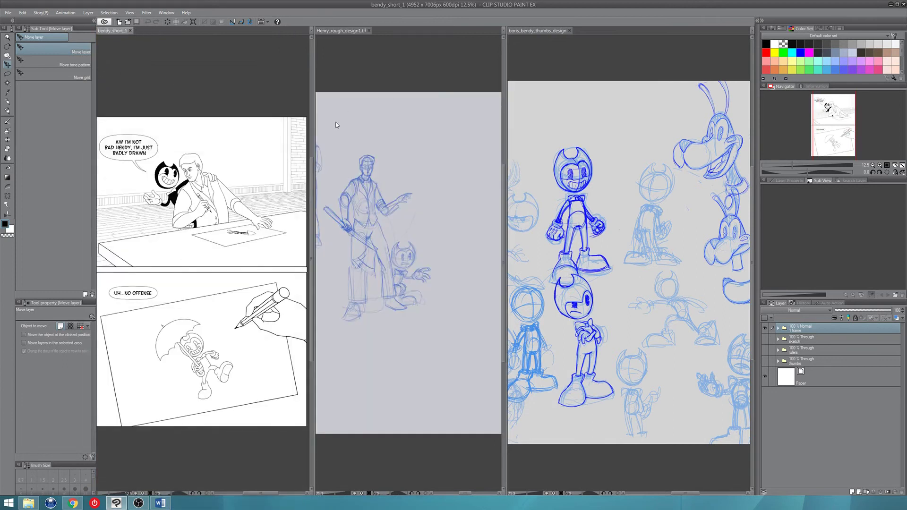
pyautogui.moveTo(463, 495); pyautogui.dragTo(441, 495)
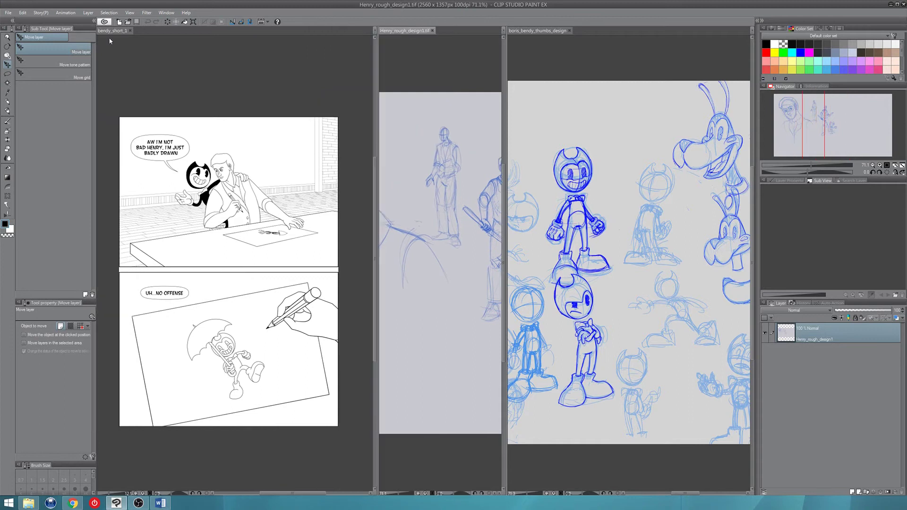
# - Float and enlarge the comic page window, and float the thumbnails as a small top-right window
pyautogui.moveTo(112, 34); pyautogui.dragTo(275, 69)
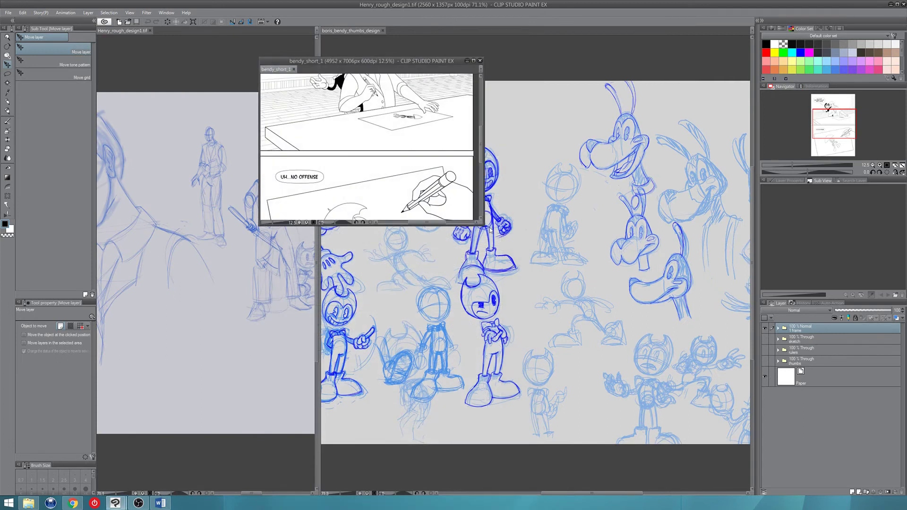
pyautogui.moveTo(482, 226); pyautogui.dragTo(545, 446)
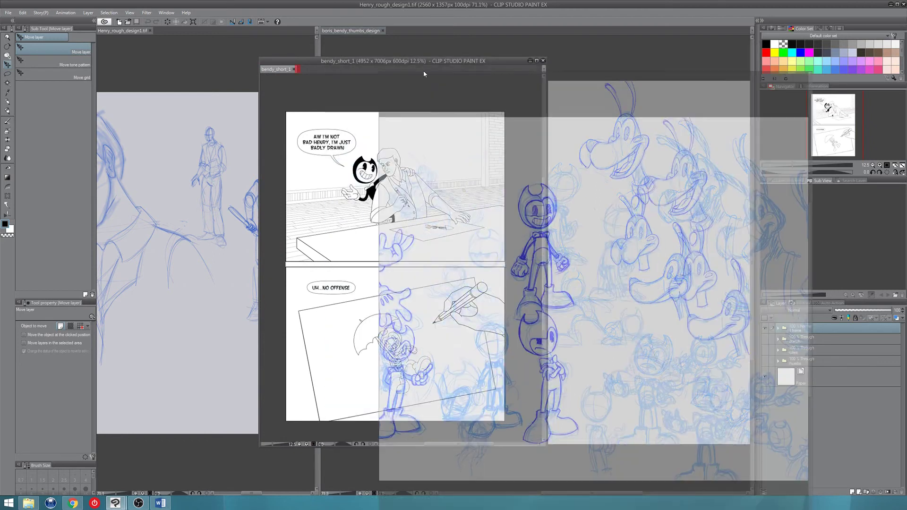
pyautogui.moveTo(423, 70); pyautogui.dragTo(581, 78)
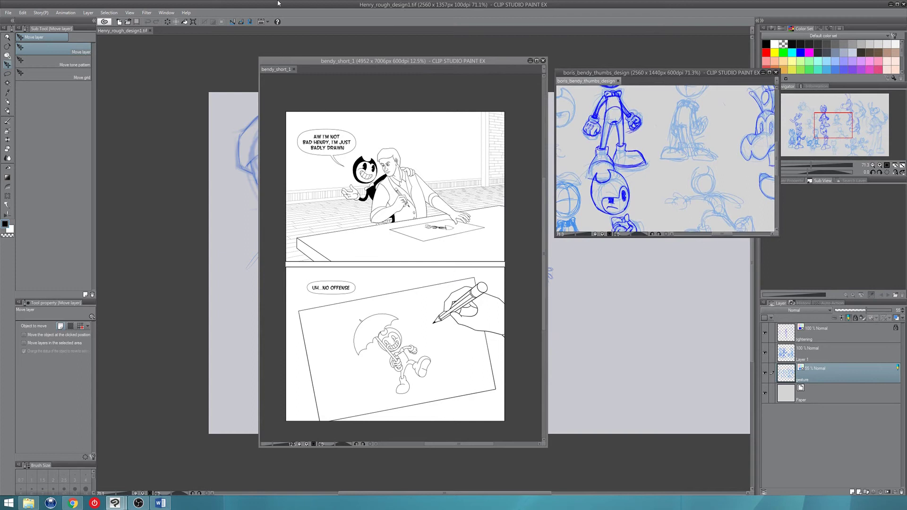
# - Cascade the canvas windows, float the Henry sketch, then cascade again
pyautogui.click(165, 12)
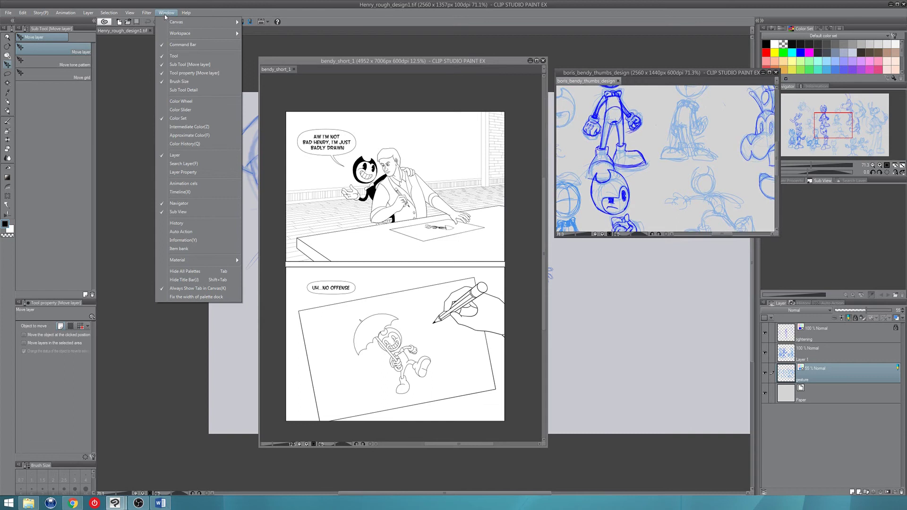
pyautogui.moveTo(227, 22)
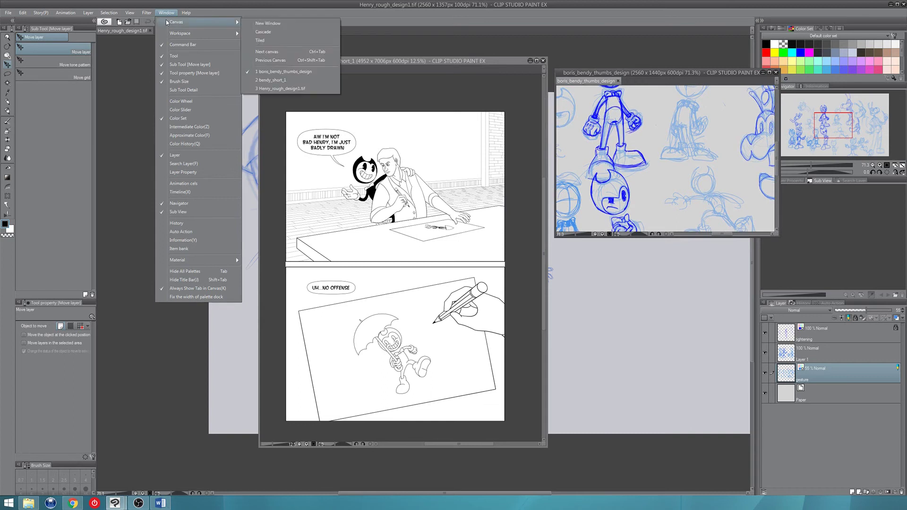
pyautogui.click(281, 33)
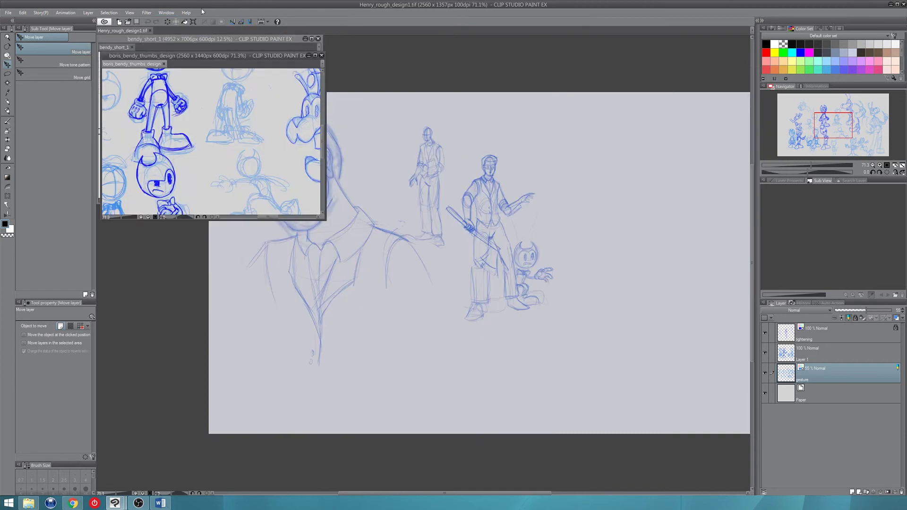
pyautogui.moveTo(126, 31); pyautogui.dragTo(373, 114)
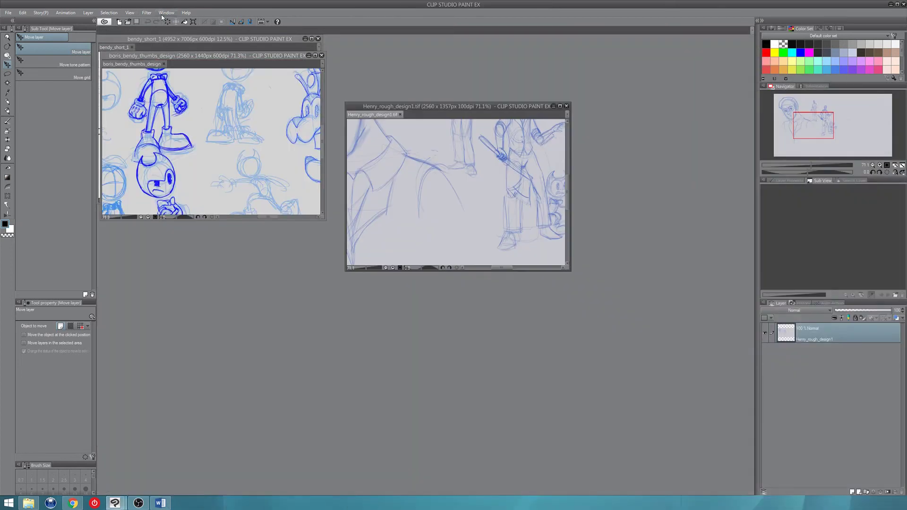
pyautogui.click(165, 13)
pyautogui.moveTo(178, 22)
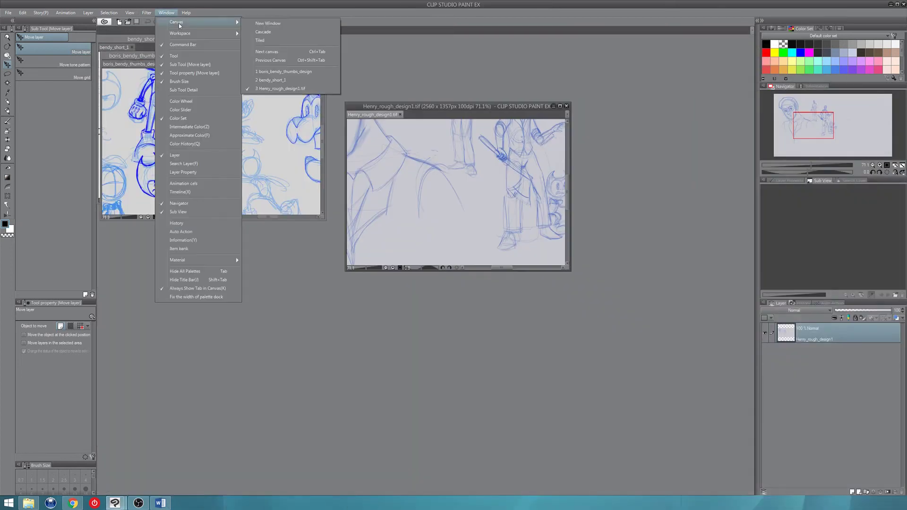
pyautogui.click(299, 32)
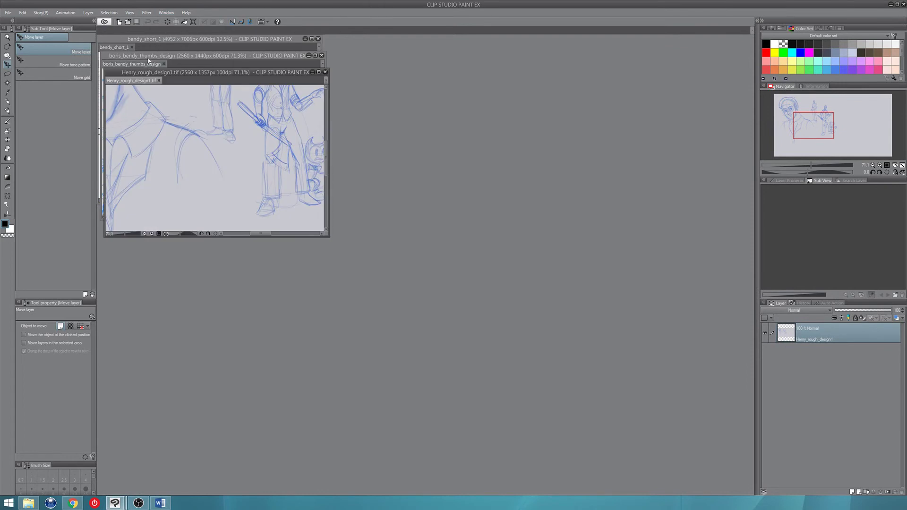
# - Dock bendy_short_1 and boris_bendy_thumbs_design back into the main tab bar
pyautogui.click(106, 48)
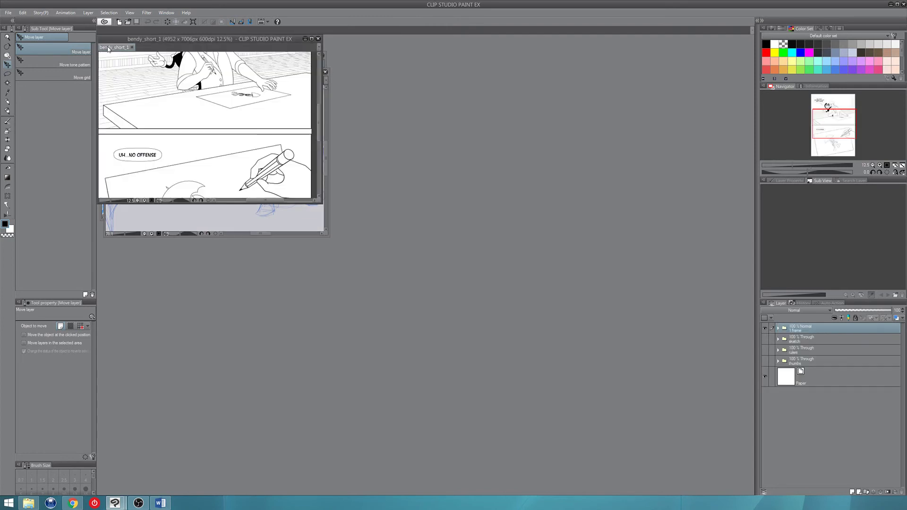
pyautogui.moveTo(135, 41); pyautogui.dragTo(288, 40)
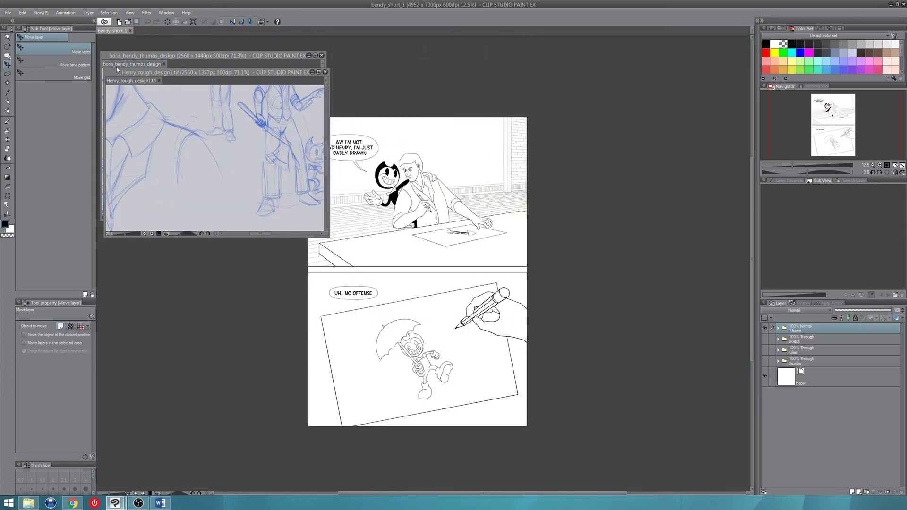
pyautogui.click(116, 63)
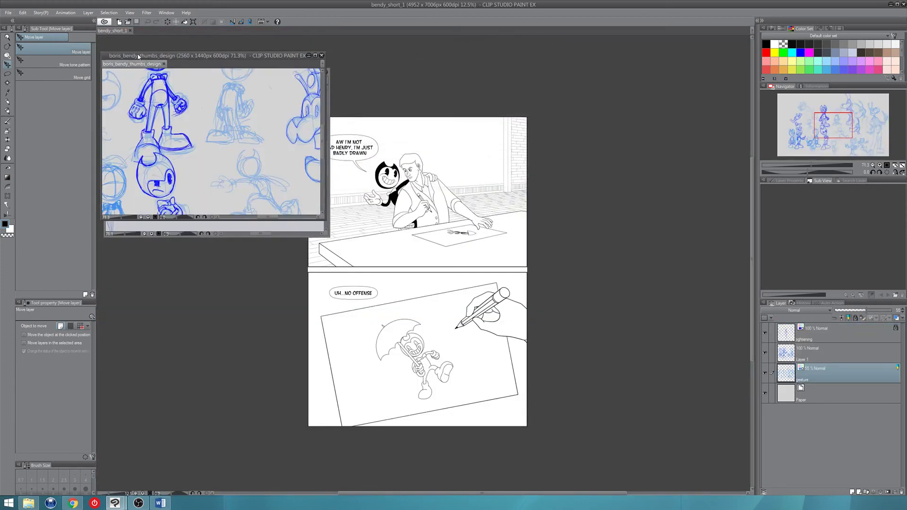
pyautogui.moveTo(125, 66)
pyautogui.mouseDown()
pyautogui.moveTo(400, 76)
pyautogui.moveTo(361, 64)
pyautogui.moveTo(147, 41)
pyautogui.moveTo(141, 32)
pyautogui.mouseUp()
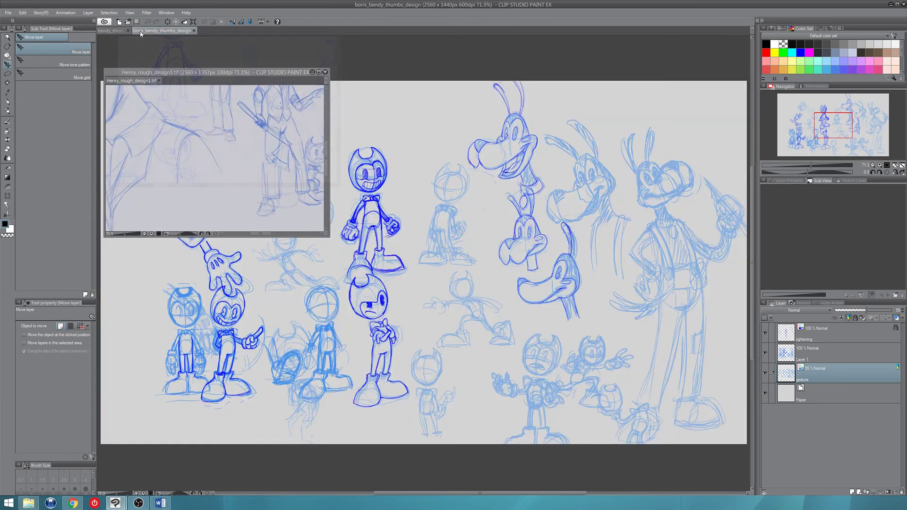
# - Dock Henry_rough_design1 as the third tab and switch to the bendy_short_1 comic page
pyautogui.click(219, 96)
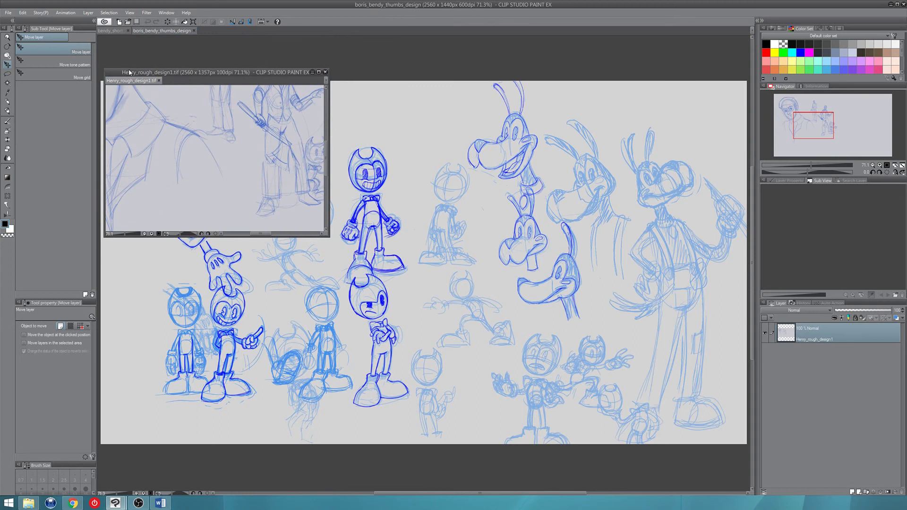
pyautogui.moveTo(128, 83)
pyautogui.mouseDown()
pyautogui.moveTo(210, 56)
pyautogui.moveTo(218, 33)
pyautogui.mouseUp()
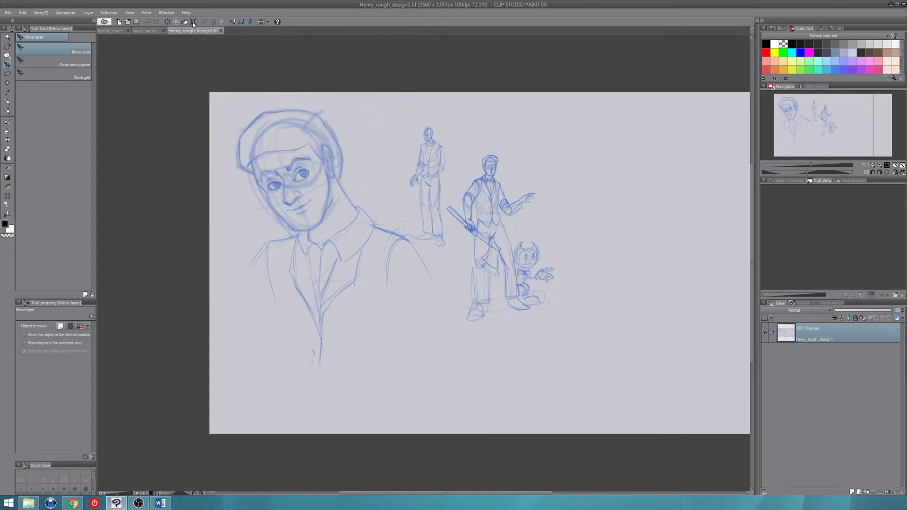
pyautogui.click(114, 33)
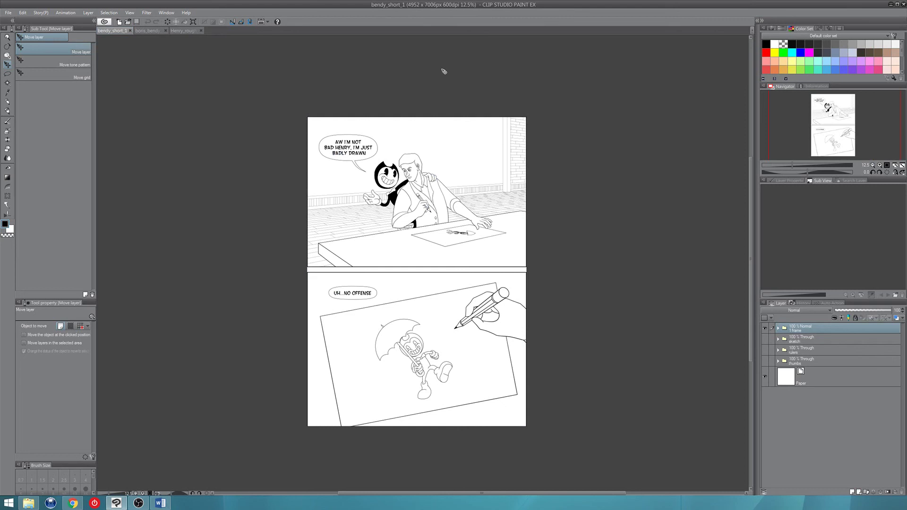
pyautogui.click(167, 13)
pyautogui.moveTo(171, 24)
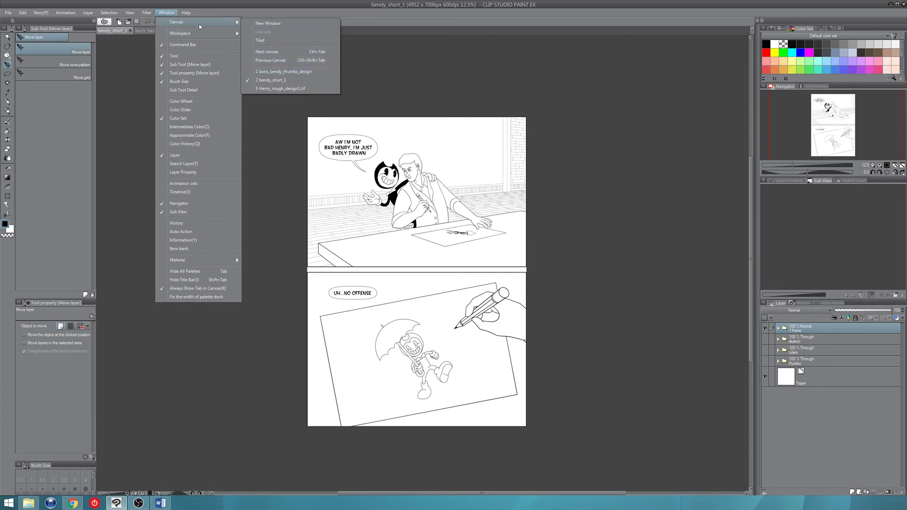
pyautogui.click(266, 72)
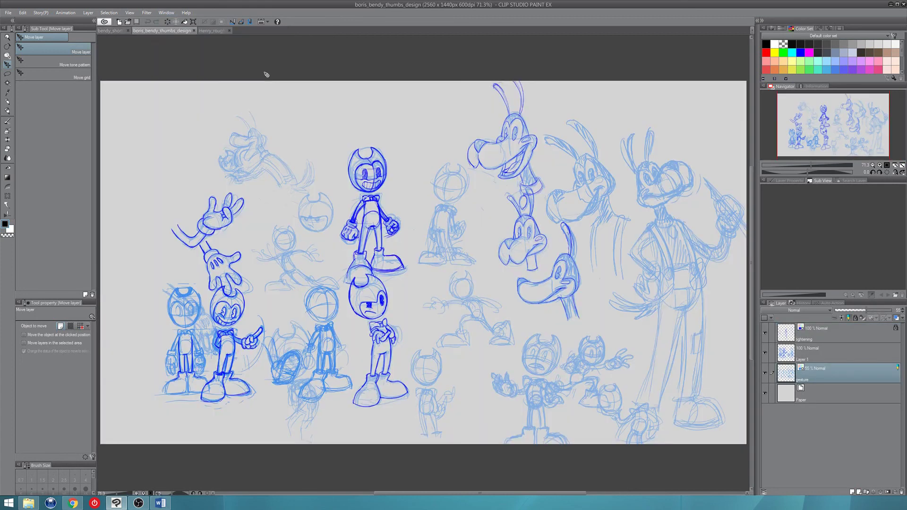
pyautogui.click(166, 13)
pyautogui.moveTo(194, 24)
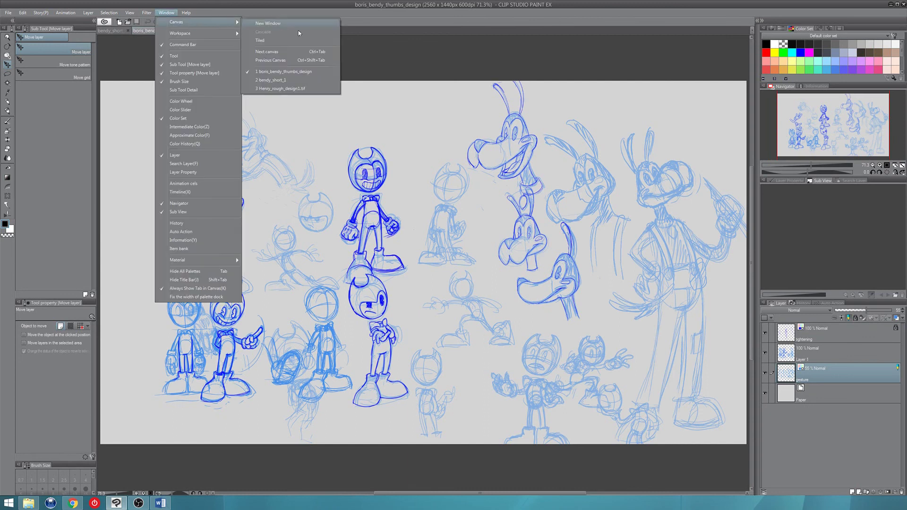
pyautogui.click(271, 89)
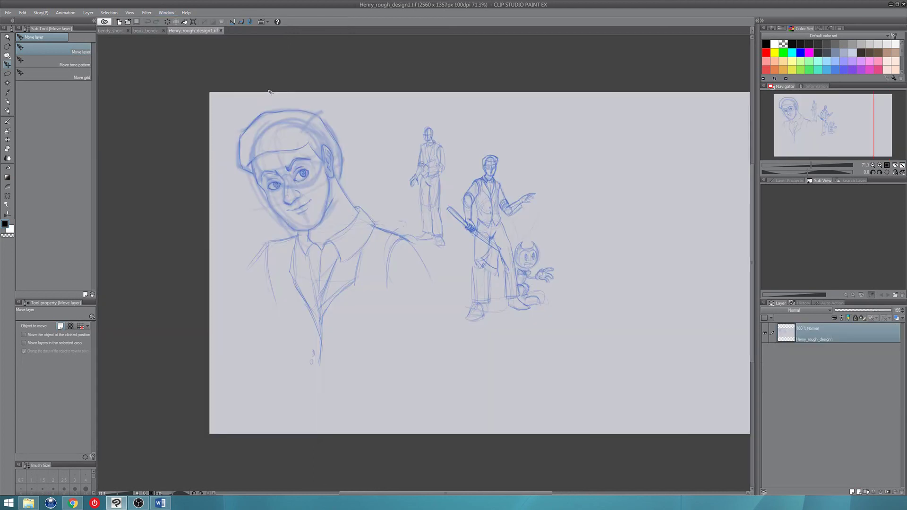
pyautogui.click(166, 13)
pyautogui.moveTo(189, 21)
pyautogui.click(302, 71)
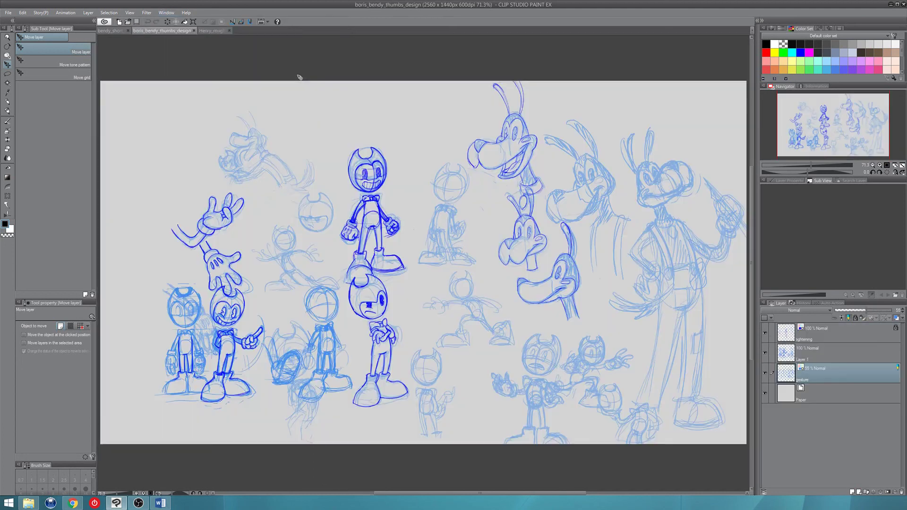
pyautogui.click(166, 13)
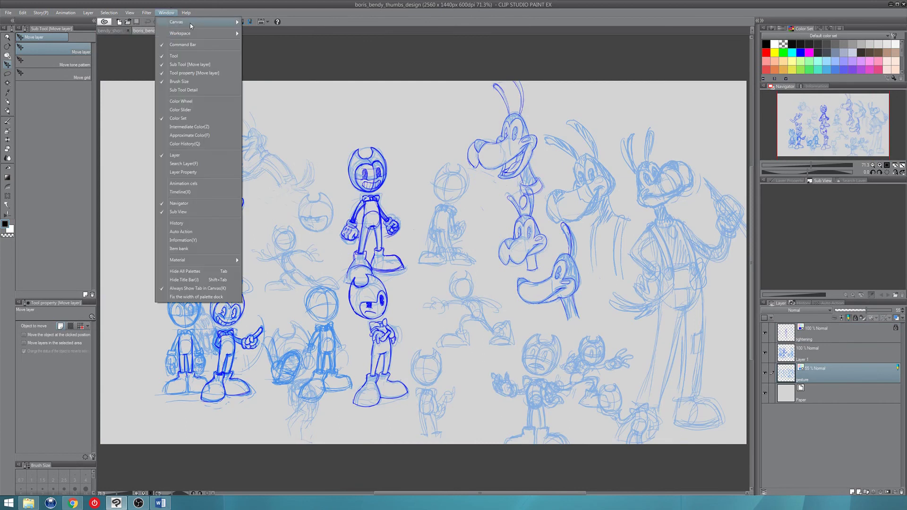
pyautogui.click(168, 12)
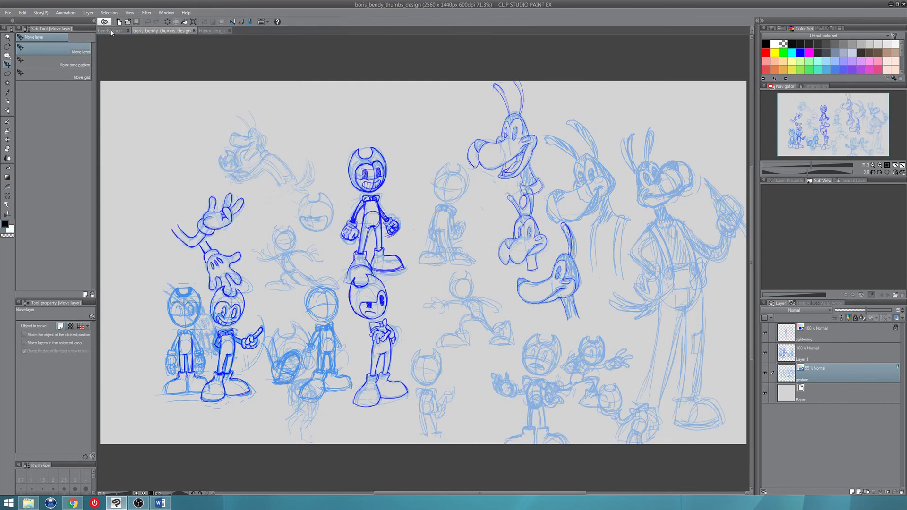
pyautogui.click(111, 30)
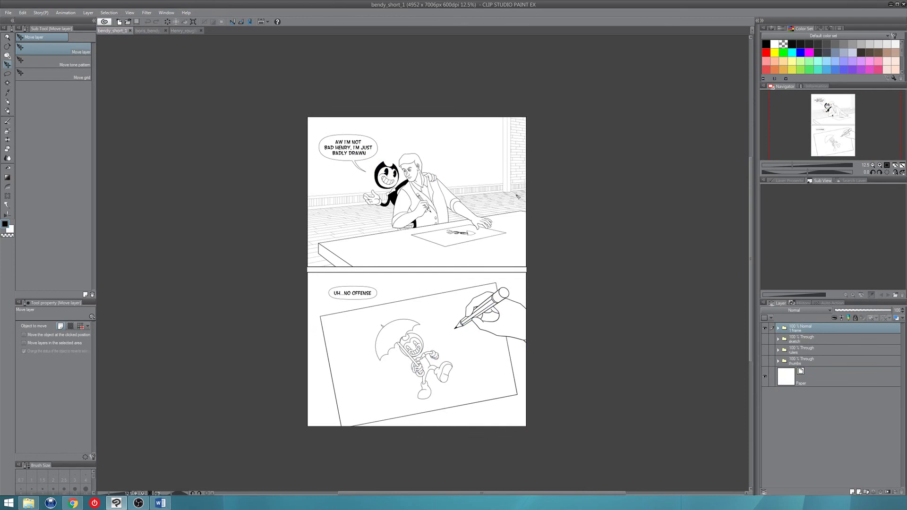